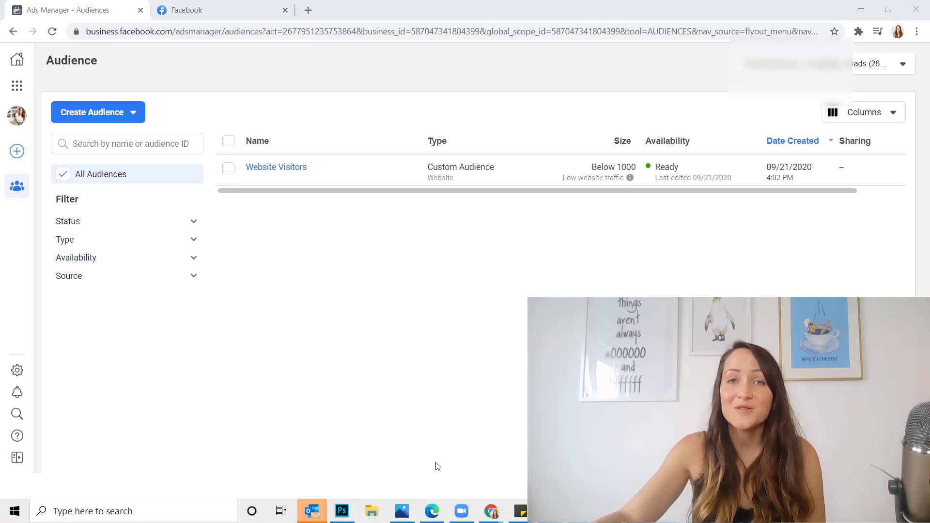
# Step: Go to the Audiences section through the business tools
pyautogui.click(11, 92)
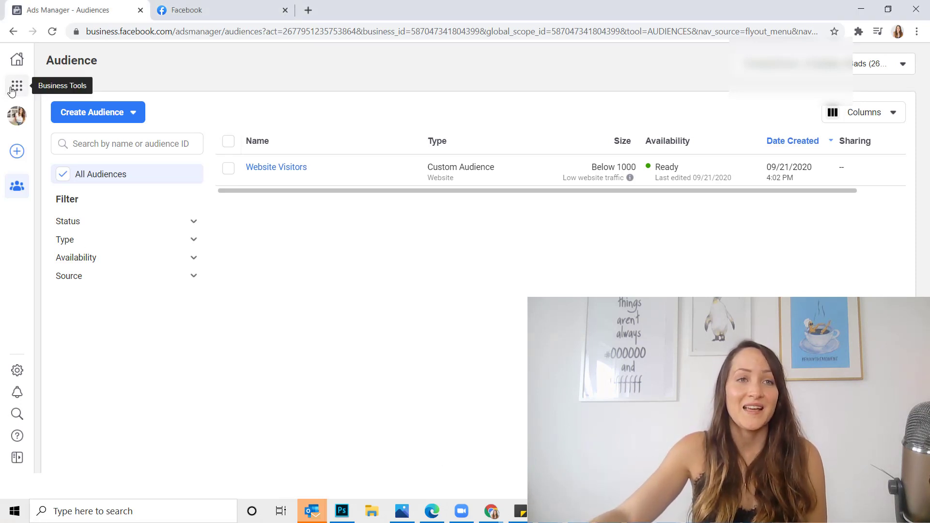
pyautogui.click(11, 92)
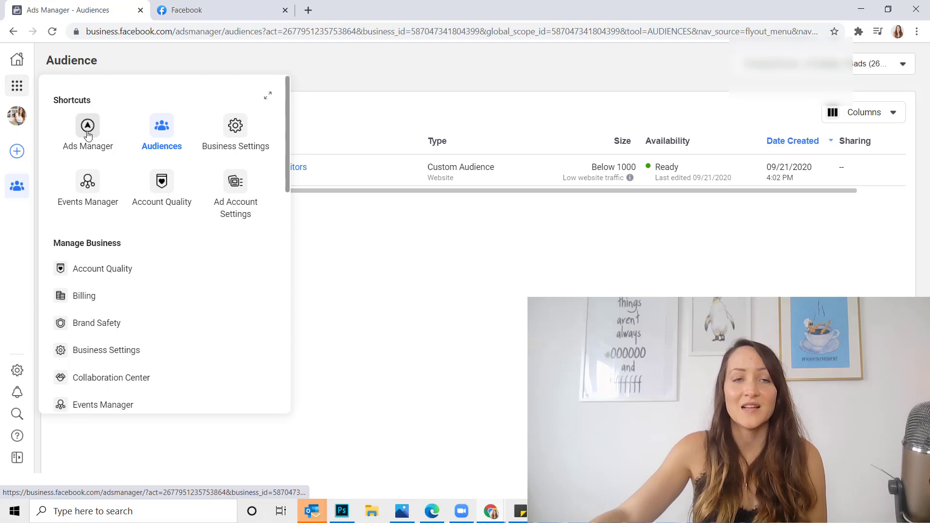
pyautogui.click(160, 132)
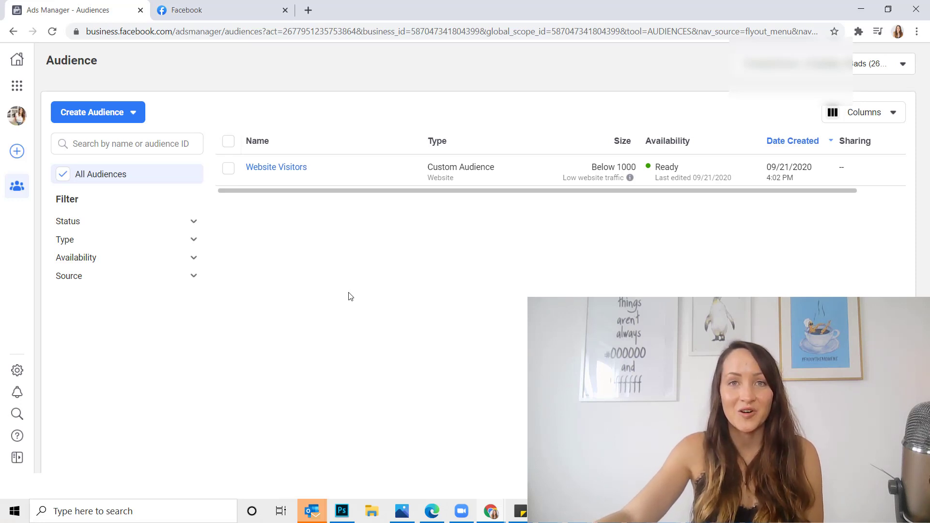
# Step: Examine the audience types offered for a new audience, from Custom Audience to Saved Audience
pyautogui.click(128, 121)
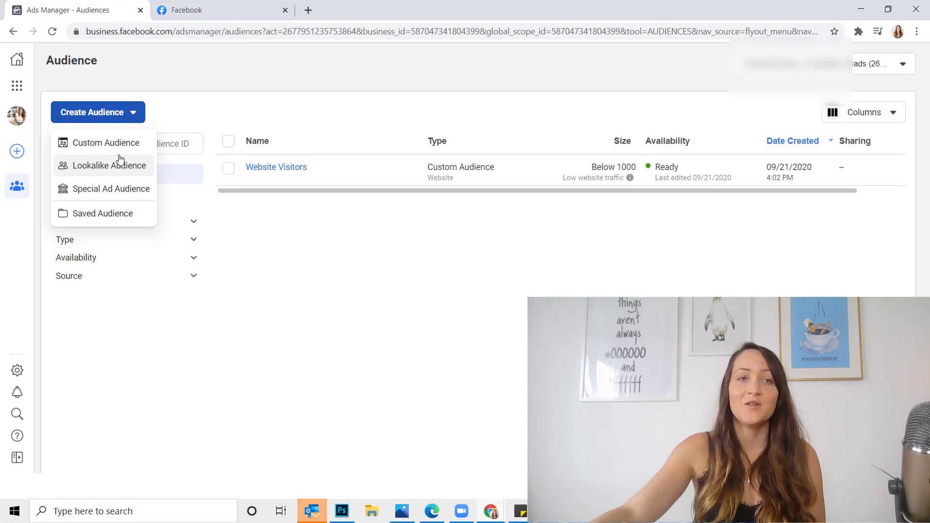
pyautogui.moveTo(119, 152)
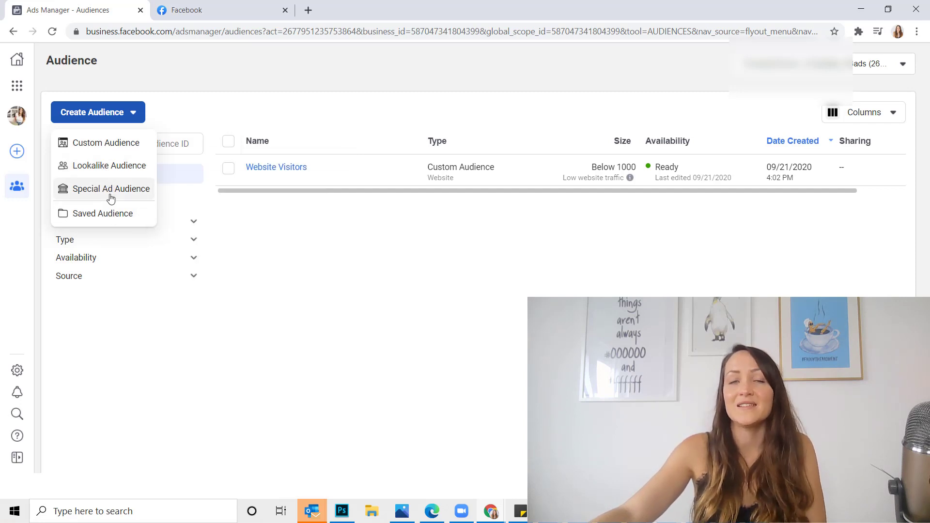
pyautogui.moveTo(111, 190)
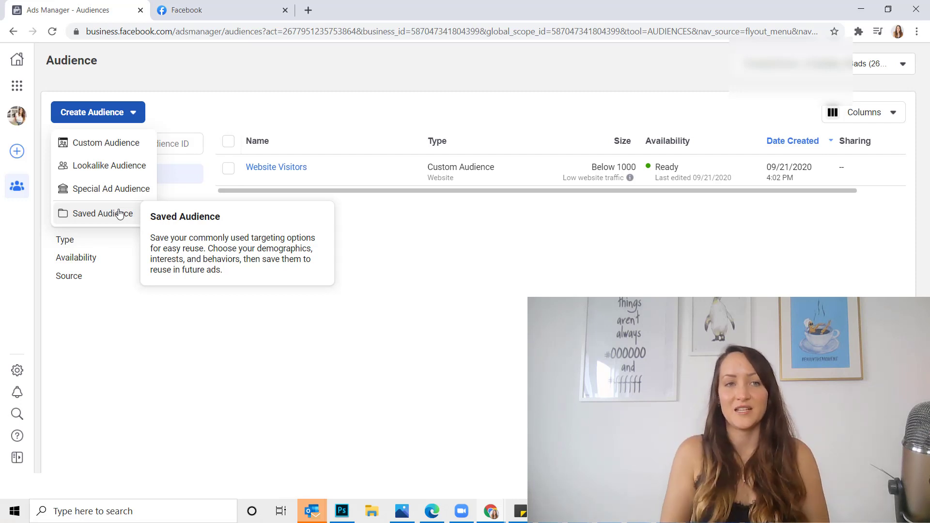
pyautogui.click(117, 148)
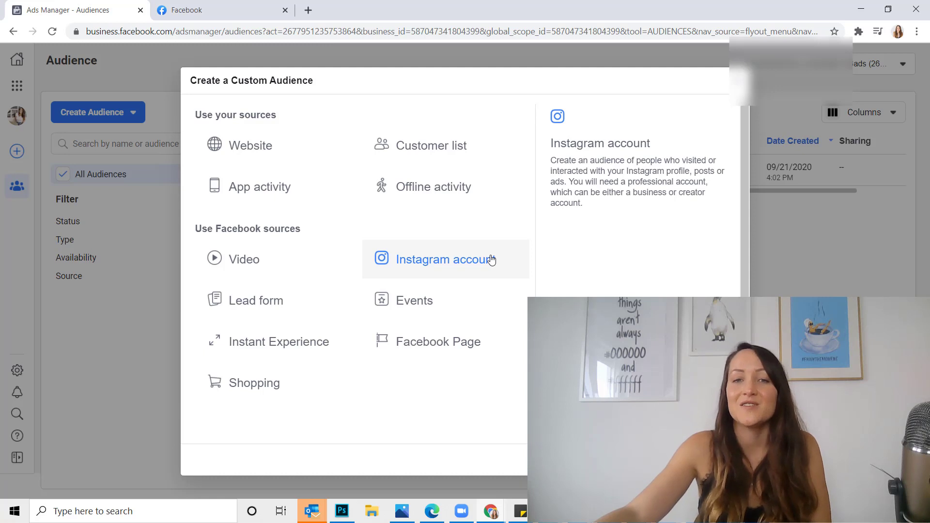
pyautogui.click(407, 272)
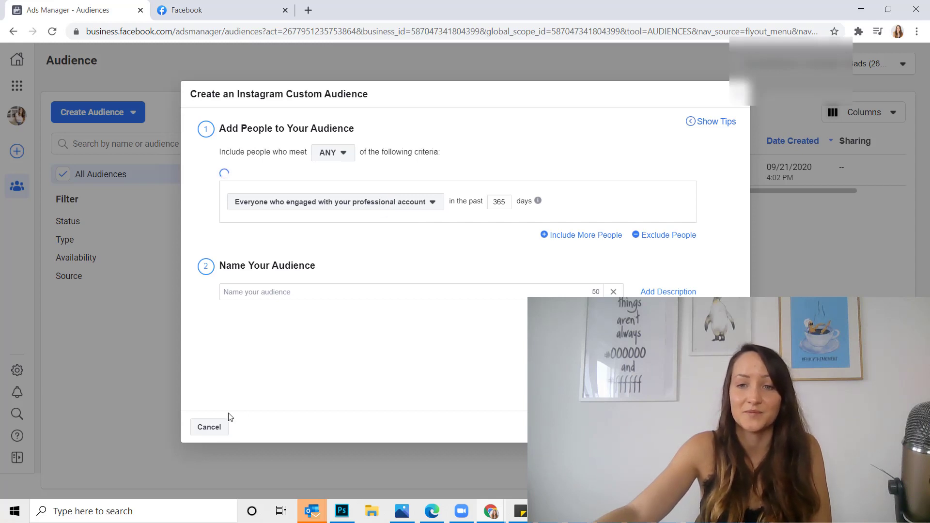
pyautogui.click(212, 427)
# Step: Start creating a new custom audience
pyautogui.click(94, 114)
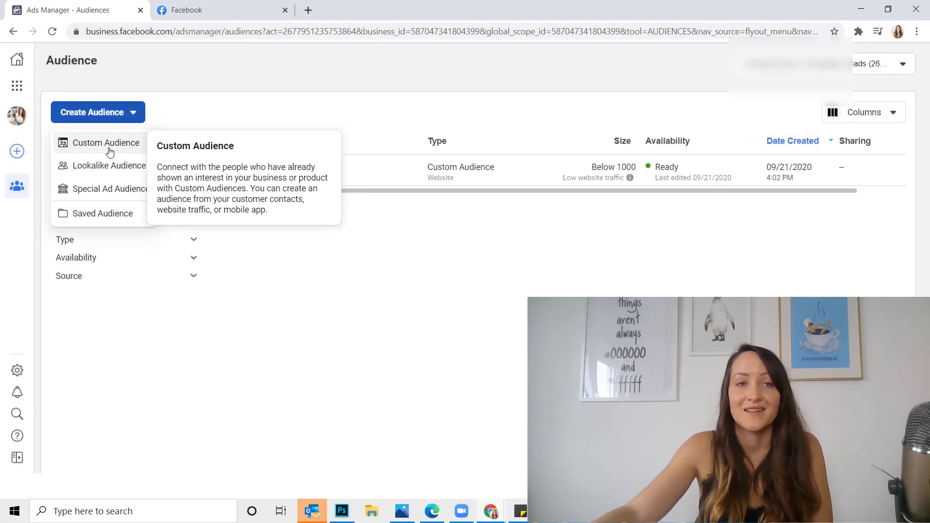
pyautogui.click(109, 146)
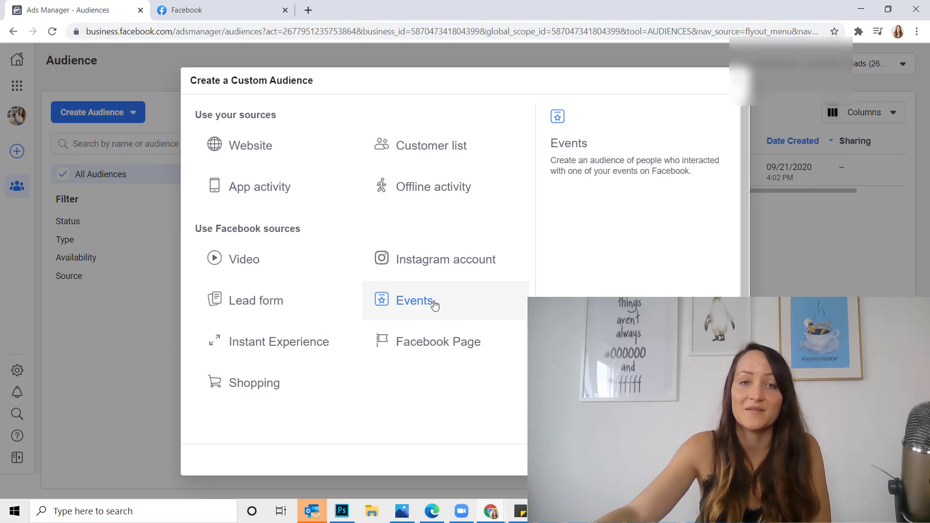
# Step: Choose Facebook Page as the custom audience source and select the Schlaues Marketing page
pyautogui.click(438, 342)
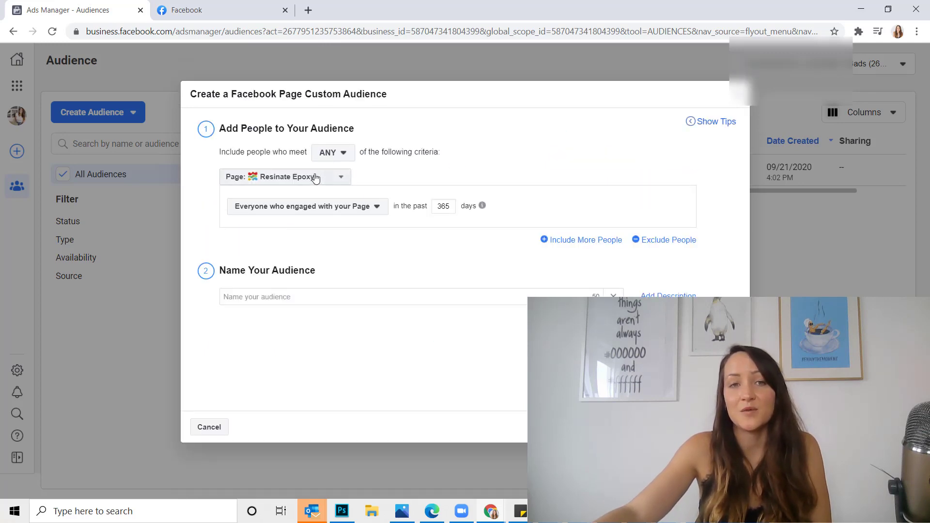
pyautogui.click(307, 176)
pyautogui.scroll(-6, 332, 336)
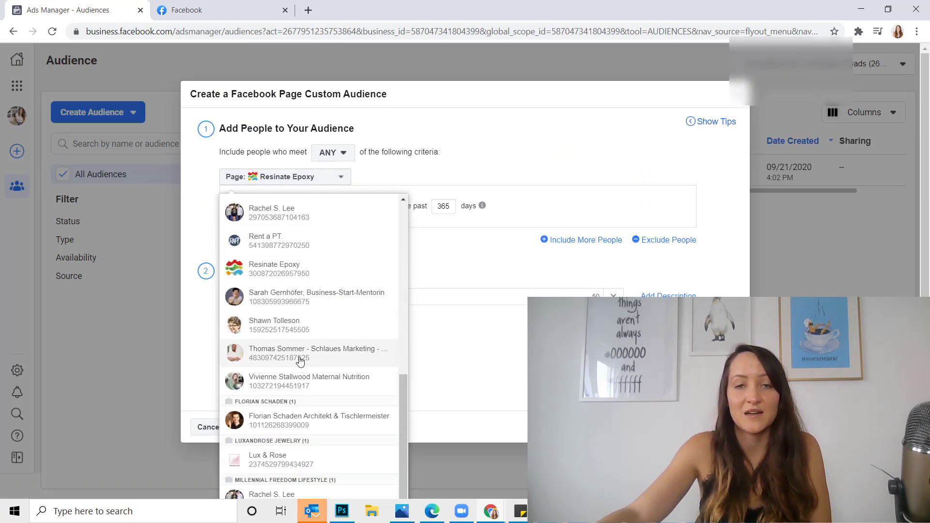
pyautogui.click(297, 357)
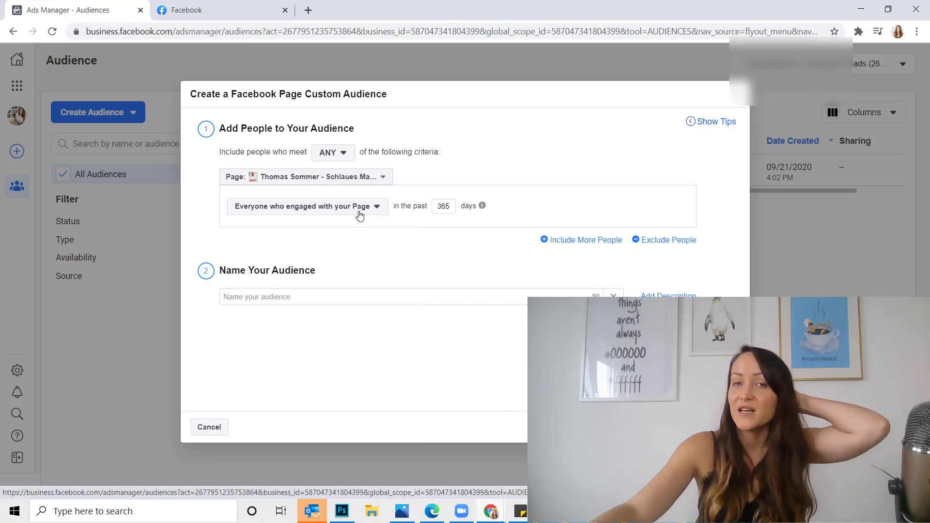
# Step: Try a 30-day engagement period for the Page audience, and set the period back to 365 days
pyautogui.doubleClick(443, 208)
pyautogui.write('30')
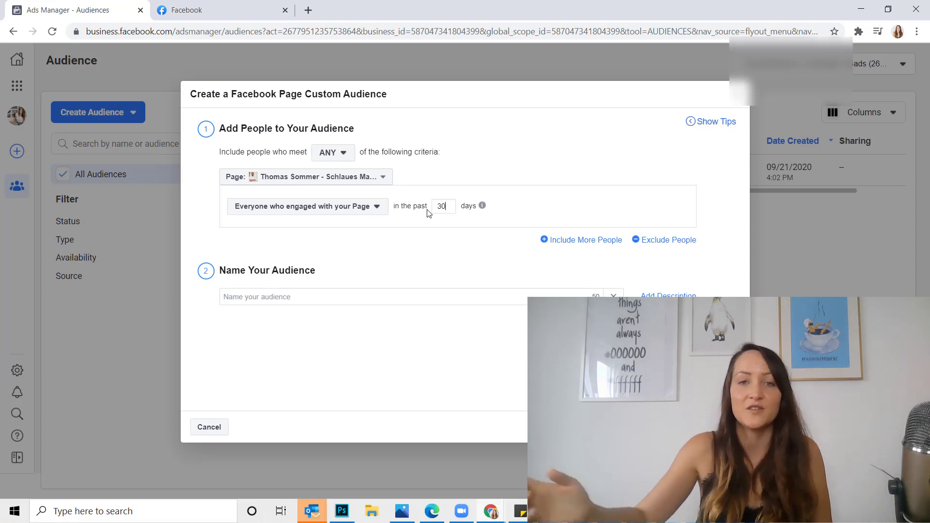
pyautogui.click(362, 211)
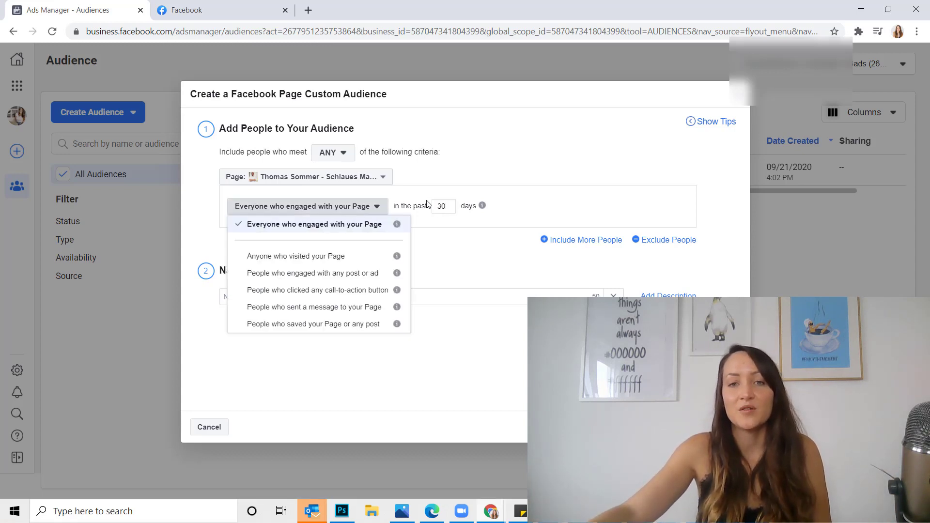
pyautogui.doubleClick(444, 206)
pyautogui.write('38')
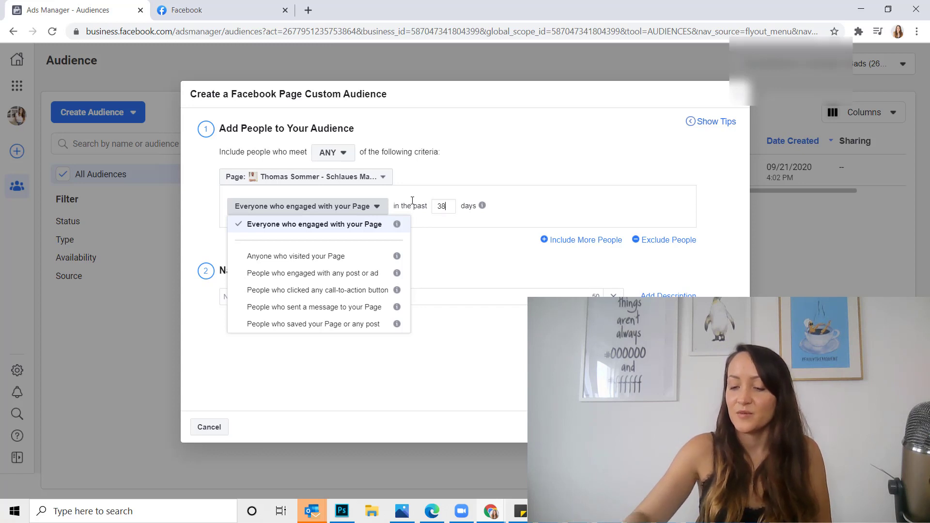
pyautogui.write('65')
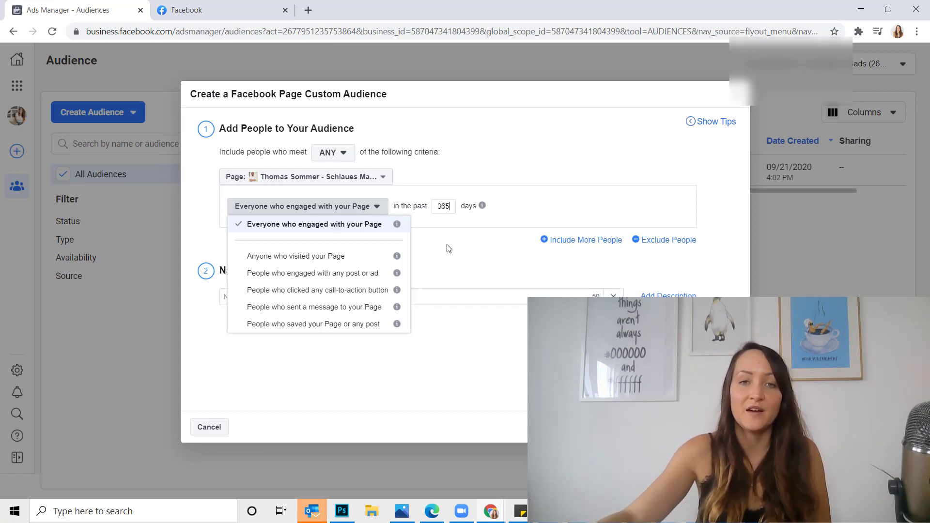
# Step: Try the criteria for people who engaged with any post or ad and people who saved the Page, and return to the source selection
pyautogui.click(393, 228)
pyautogui.click(375, 207)
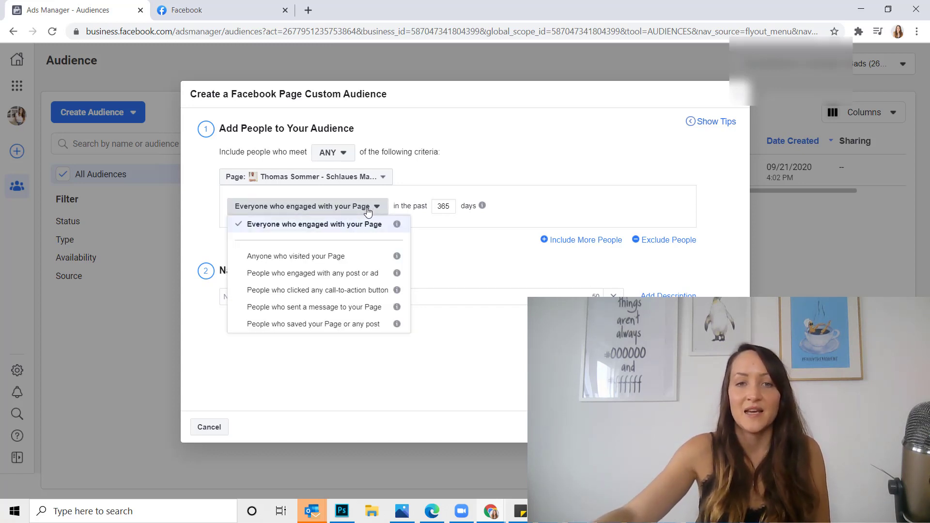
pyautogui.click(368, 272)
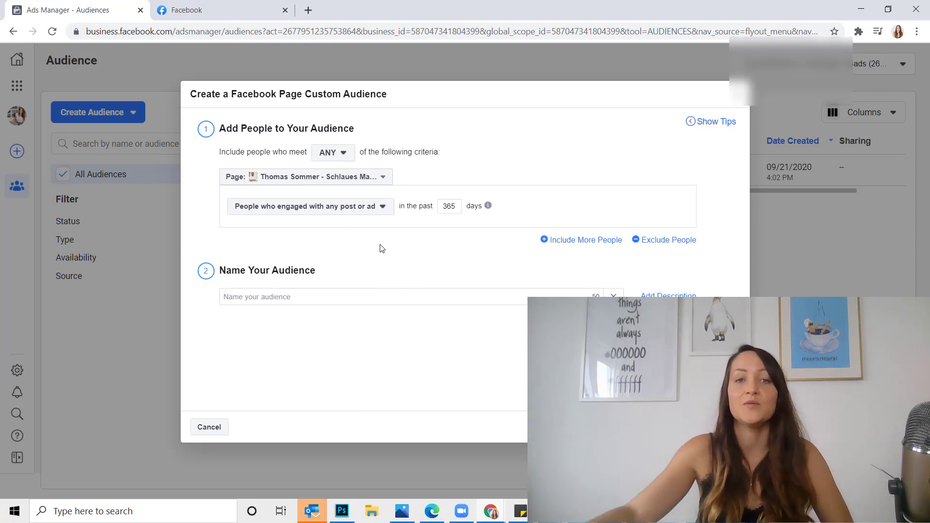
pyautogui.click(382, 208)
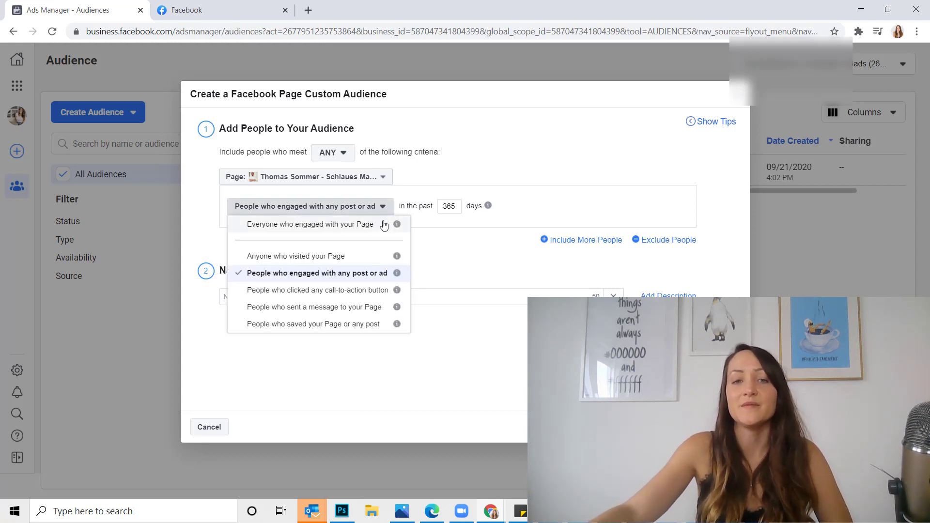
pyautogui.click(365, 323)
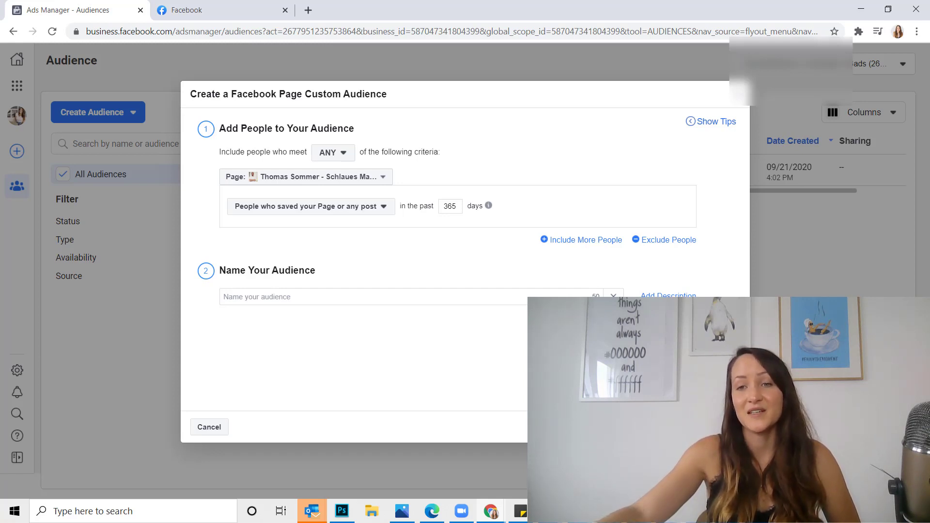
pyautogui.click(651, 426)
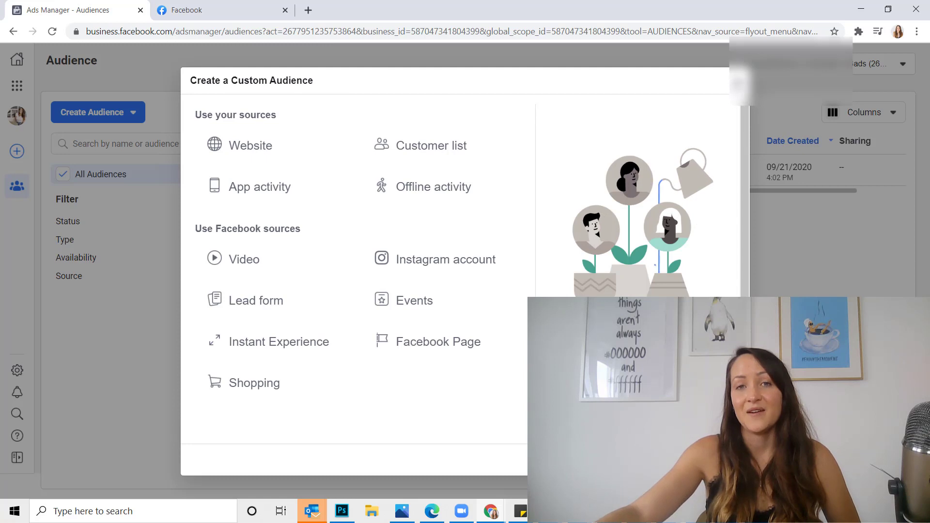
# Step: Choose a customer list without a customer value column as the audience source and accept the Custom Audience terms
pyautogui.moveTo(430, 150)
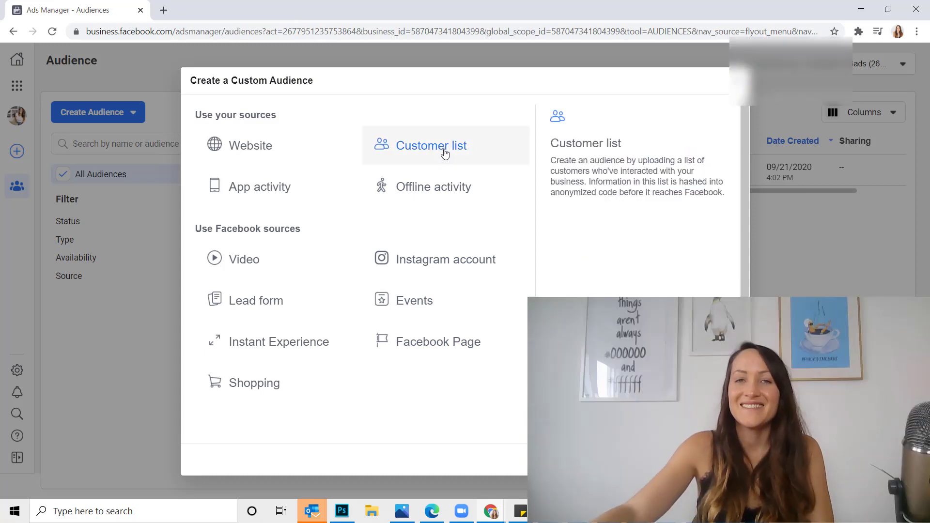
pyautogui.click(445, 153)
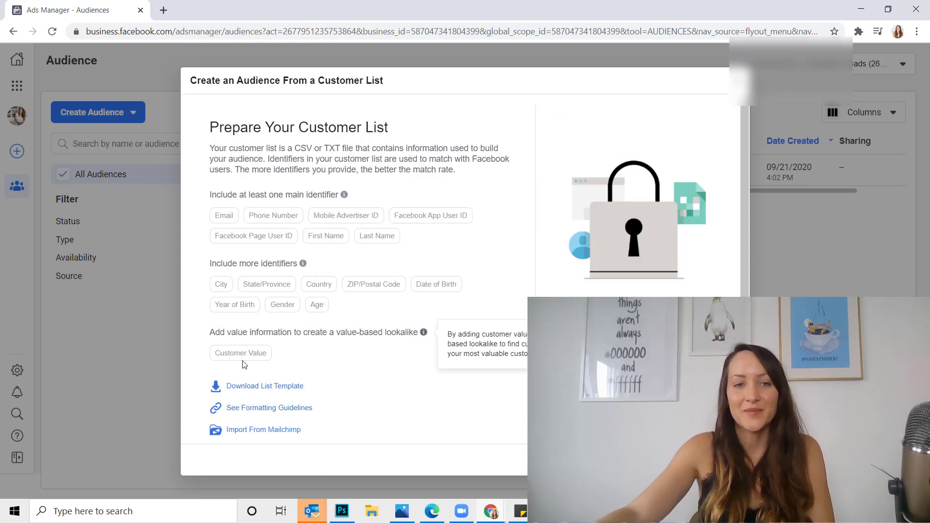
pyautogui.scroll(-1, 453, 316)
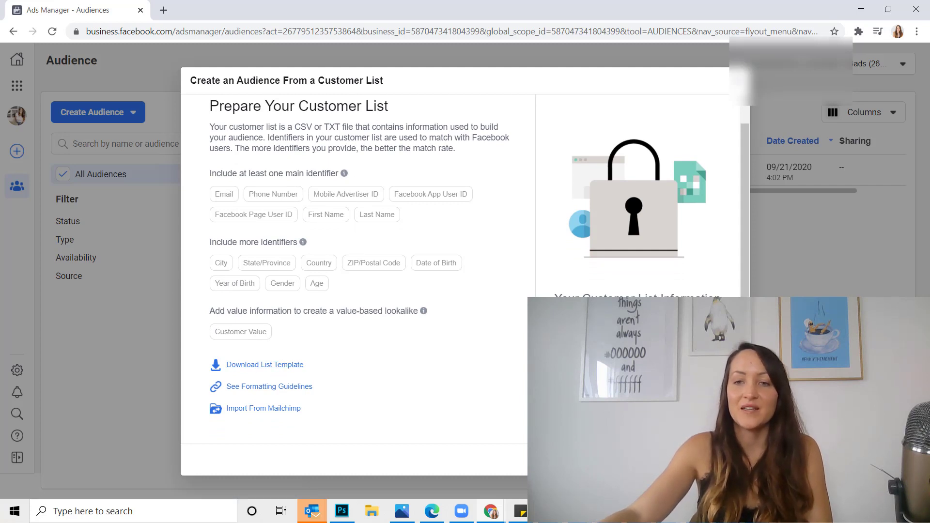
pyautogui.click(712, 460)
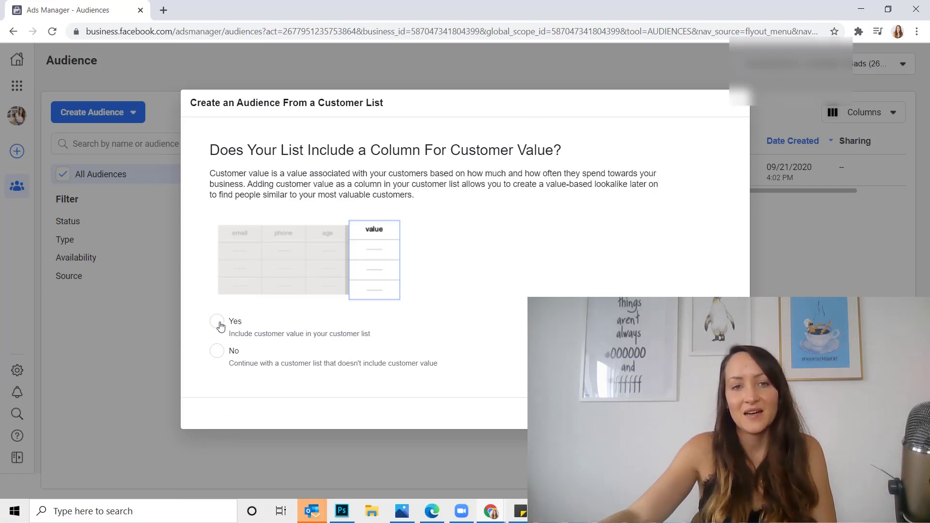
pyautogui.click(219, 357)
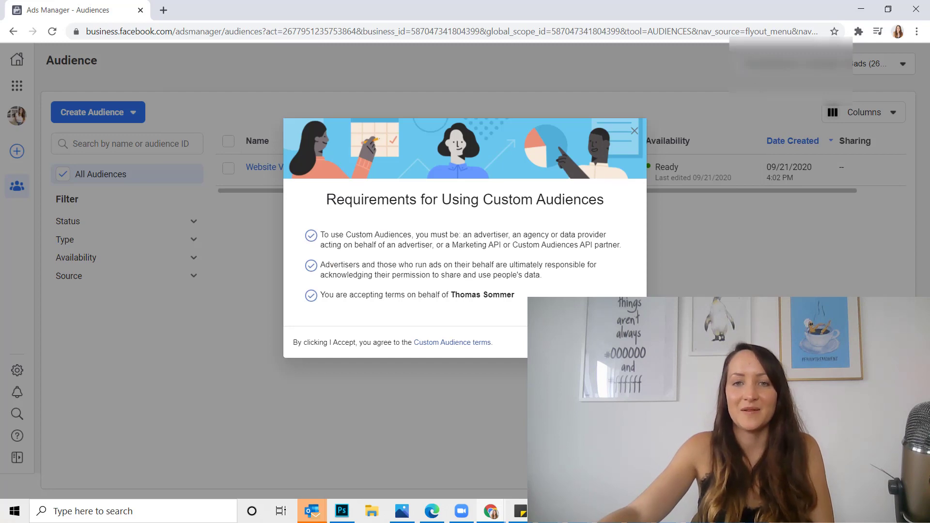
pyautogui.click(622, 342)
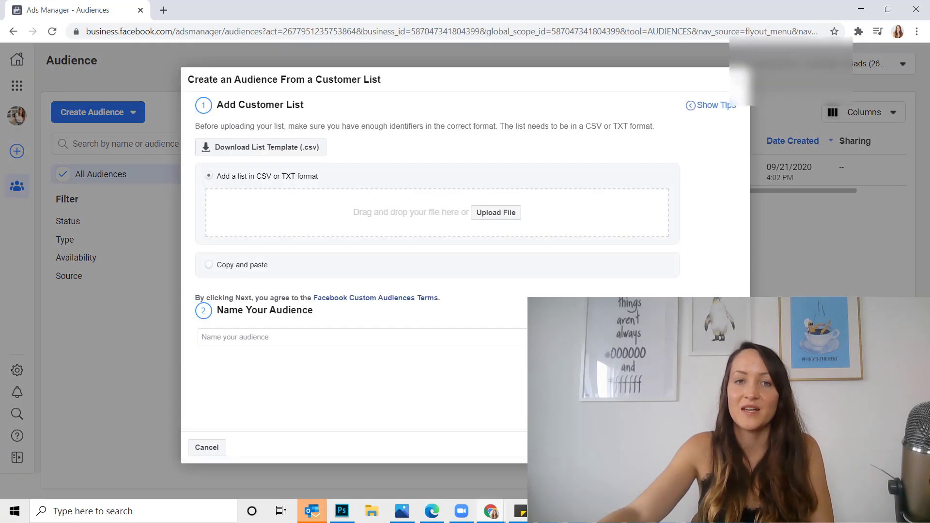
# Step: Upload the file DatenSendinBlue (1).csv from Downloads as the customer list
pyautogui.click(489, 212)
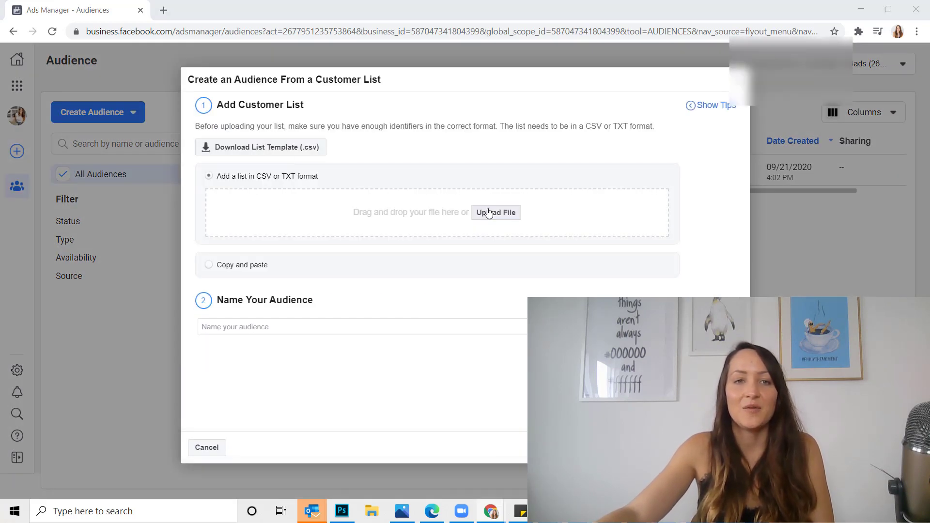
pyautogui.click(151, 131)
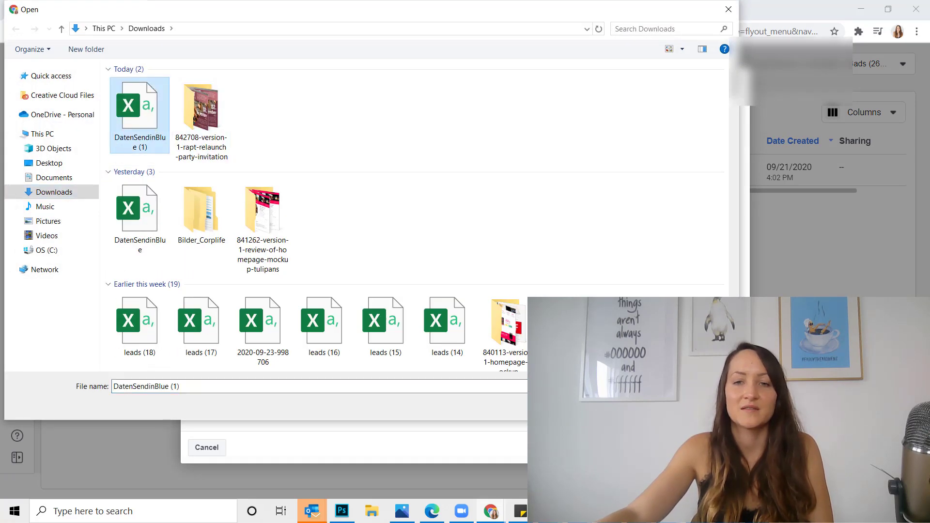
pyautogui.click(643, 405)
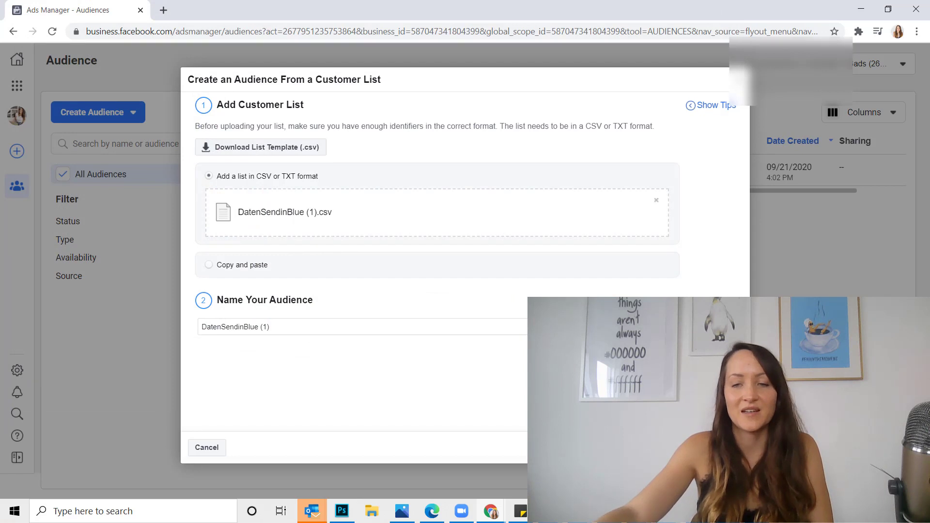
# Step: Name the audience Email List and continue to the identifier mapping
pyautogui.tripleClick(327, 324)
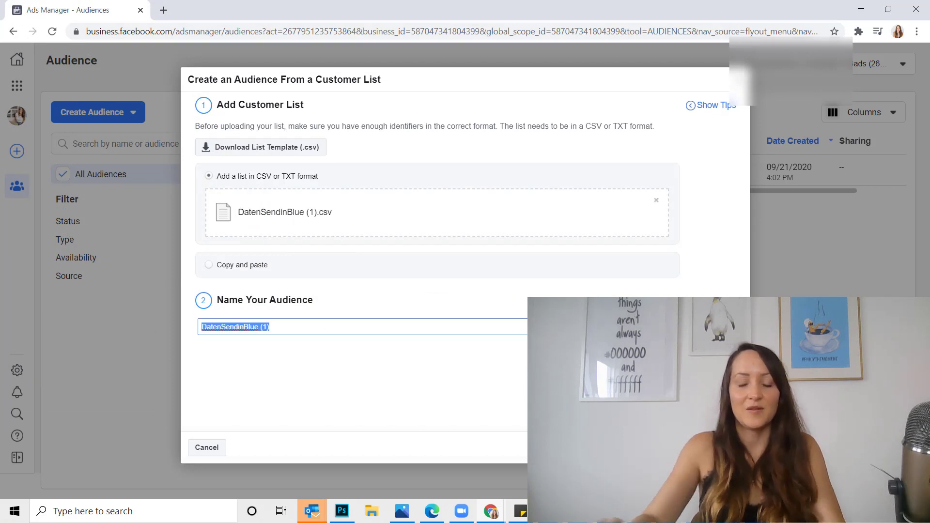
pyautogui.write('Email List')
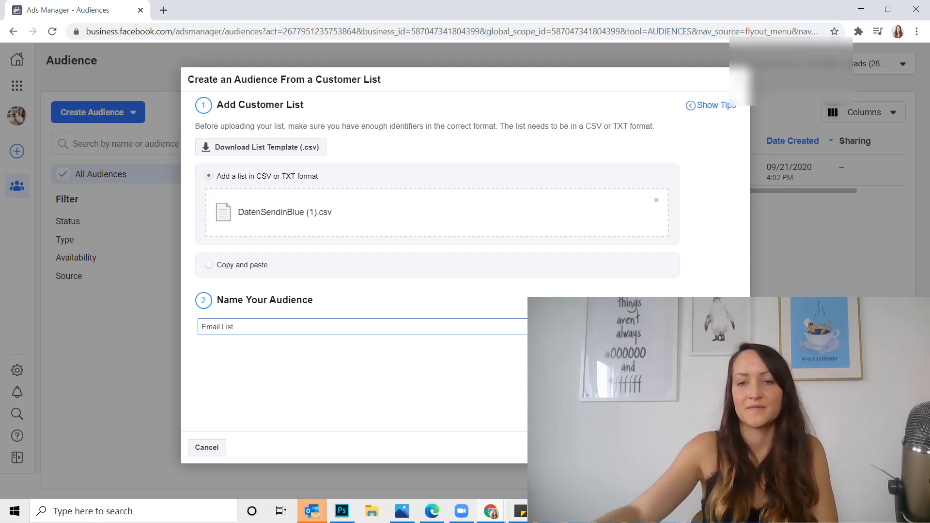
pyautogui.click(717, 447)
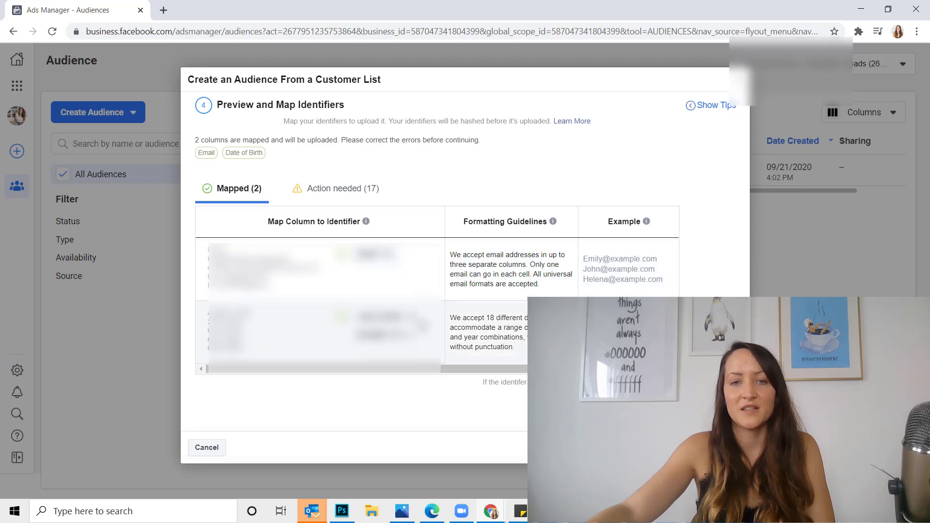
# Step: Set the column mapped to Date of Birth to Do Not Upload and review the columns that need action
pyautogui.click(387, 317)
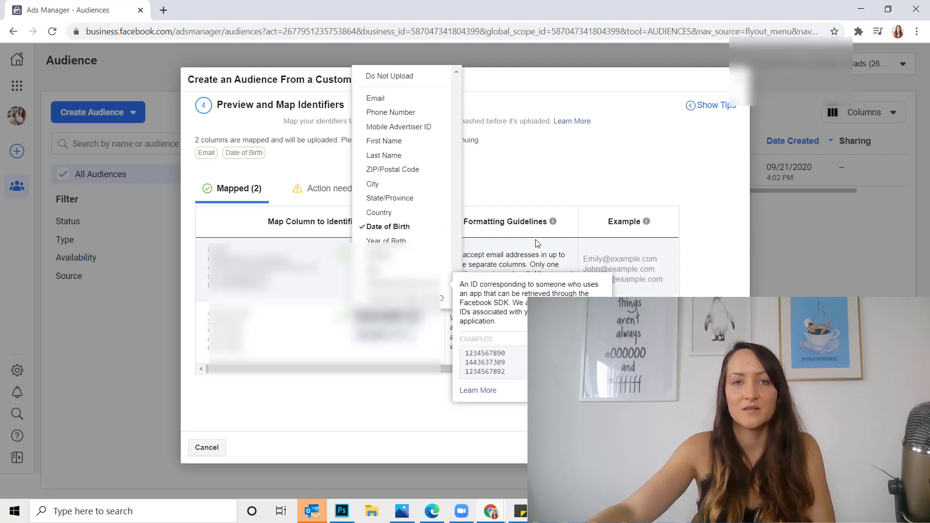
pyautogui.click(381, 78)
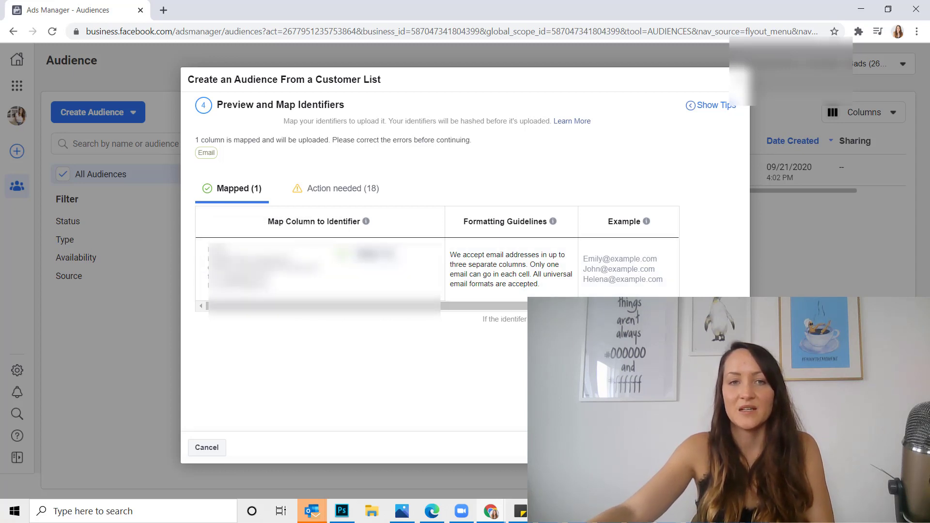
pyautogui.click(369, 188)
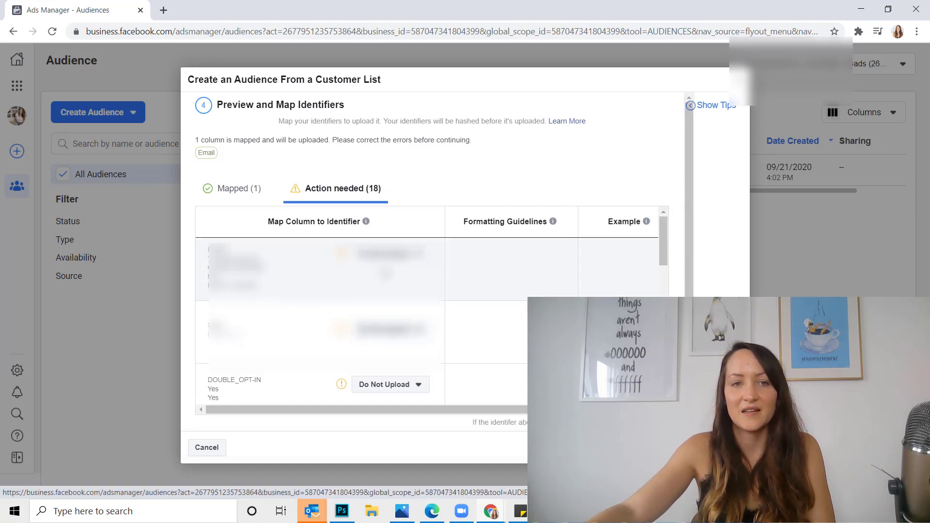
pyautogui.scroll(-3, 454, 307)
pyautogui.scroll(-5, 454, 307)
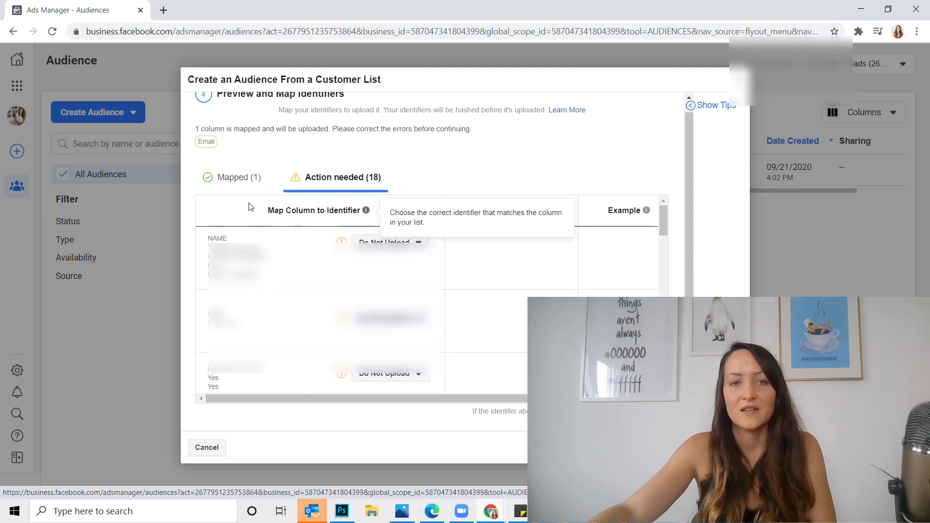
pyautogui.click(239, 177)
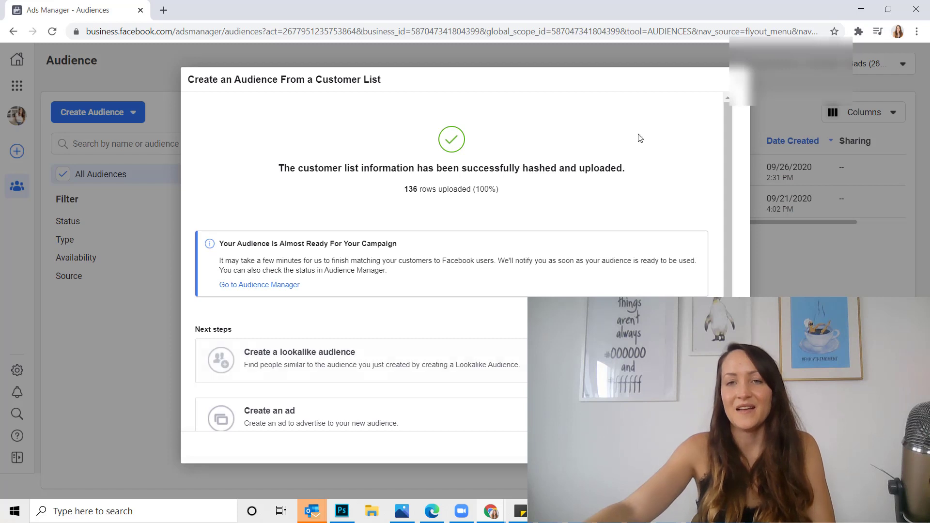
# Step: Start a lookalike audience from the uploaded customer list, using Email List as the lookalike source
pyautogui.scroll(-1, 525, 270)
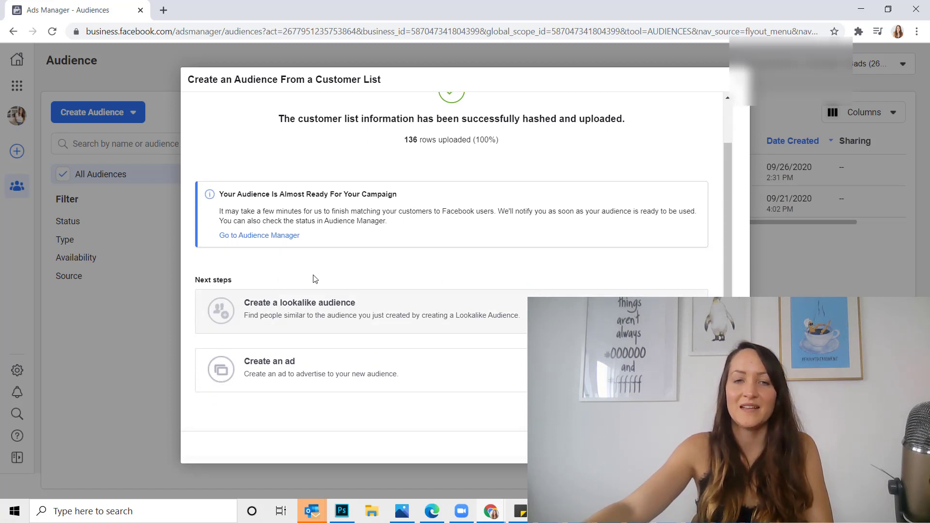
pyautogui.scroll(1, 524, 270)
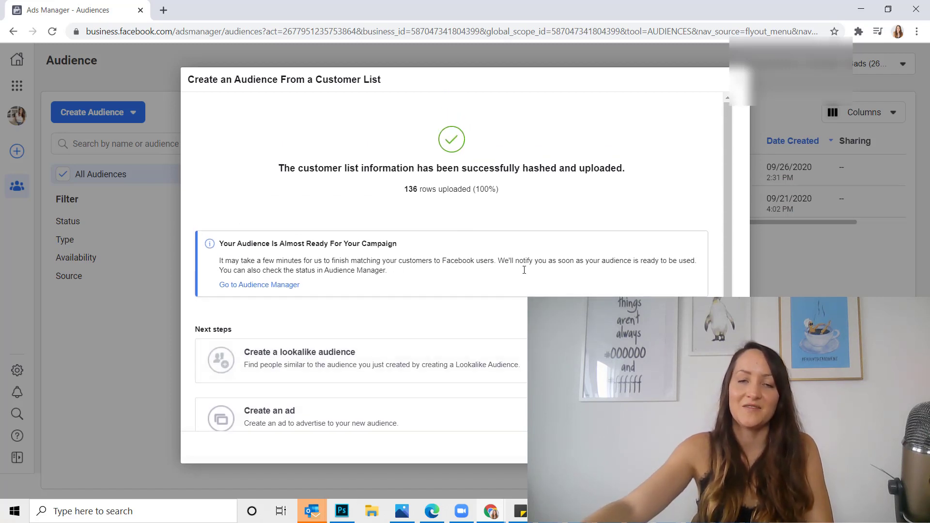
pyautogui.click(333, 367)
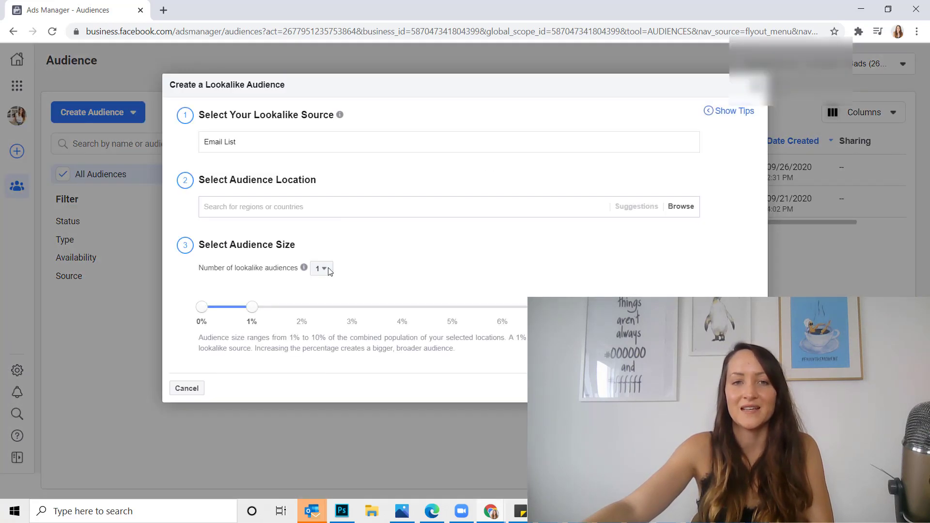
pyautogui.click(381, 139)
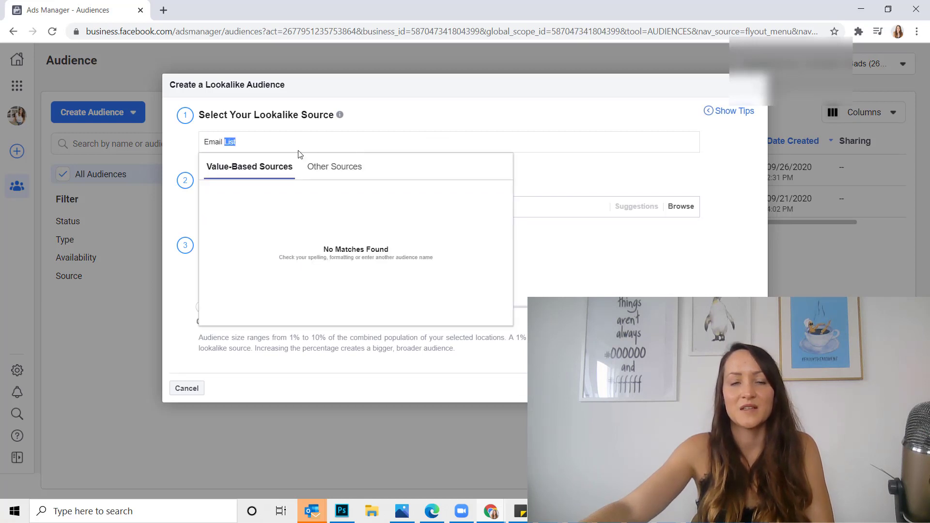
pyautogui.click(348, 177)
pyautogui.click(285, 195)
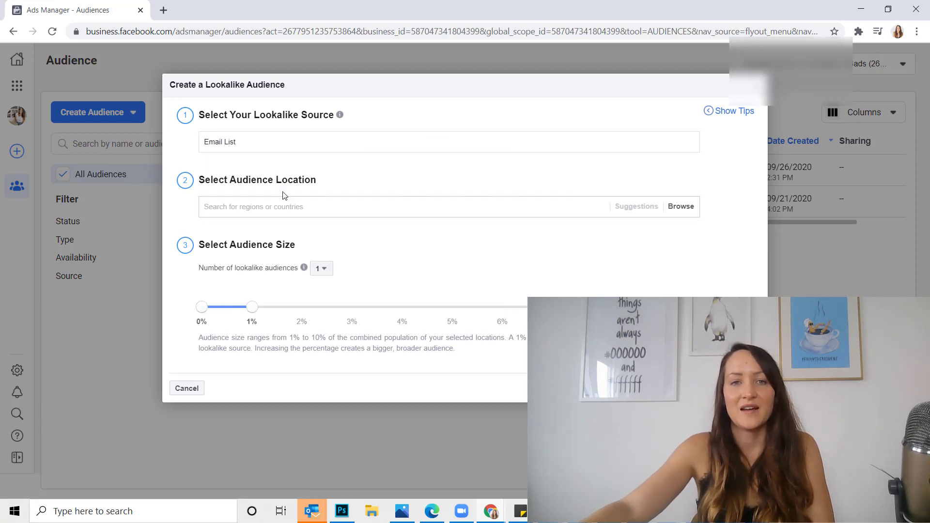
pyautogui.click(288, 150)
pyautogui.click(326, 192)
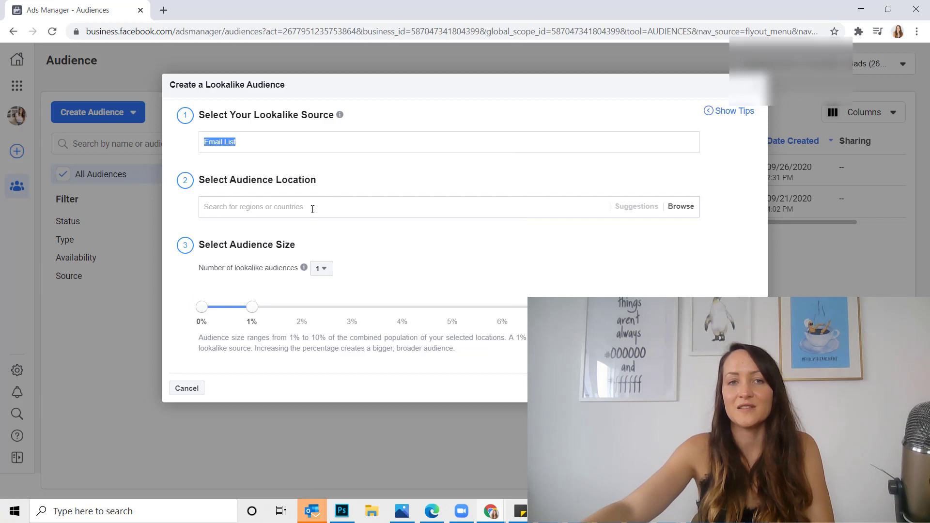
# Step: Set the audience locations to Austria and Germany with a 1% audience size, and create the lookalike audience
pyautogui.click(312, 207)
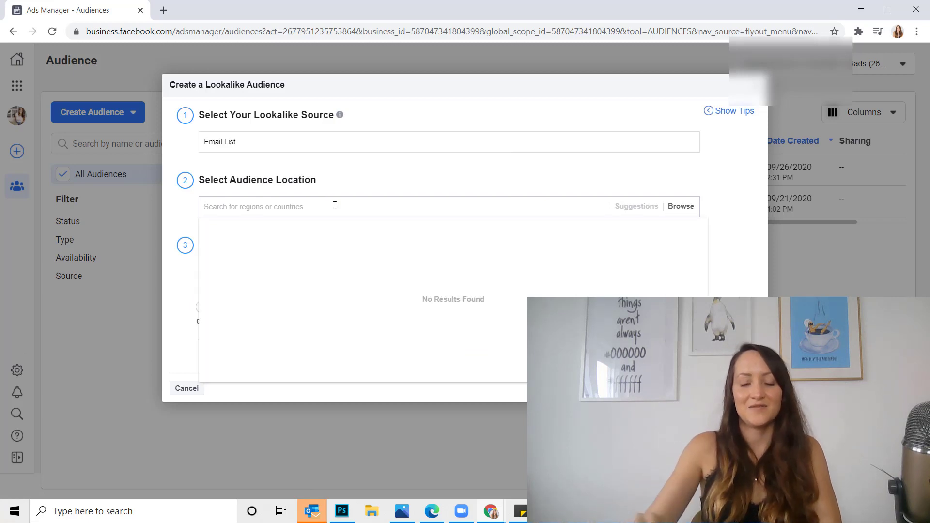
pyautogui.write('au')
pyautogui.click(270, 251)
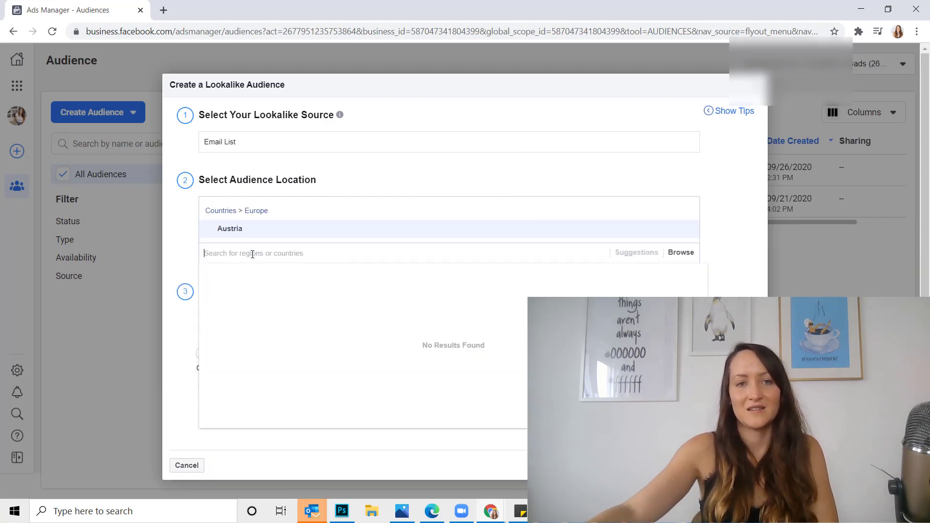
pyautogui.write('ger')
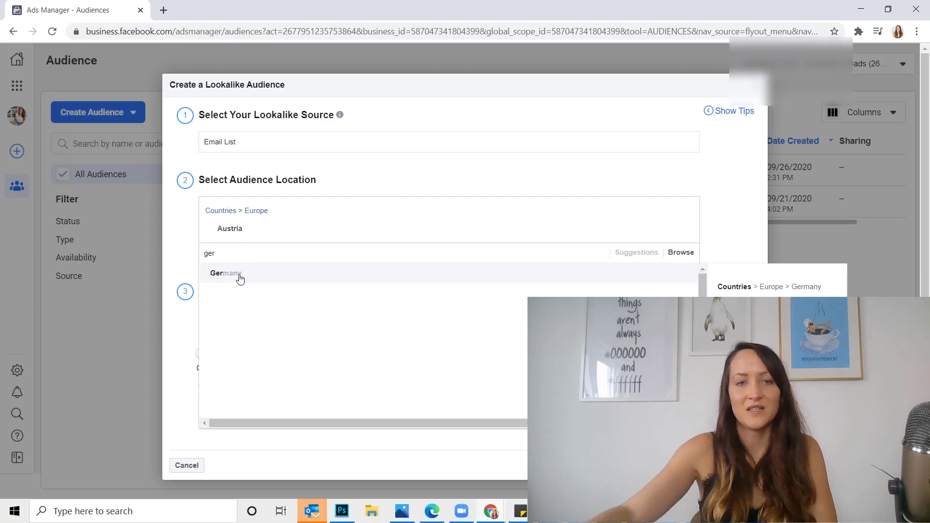
pyautogui.click(238, 274)
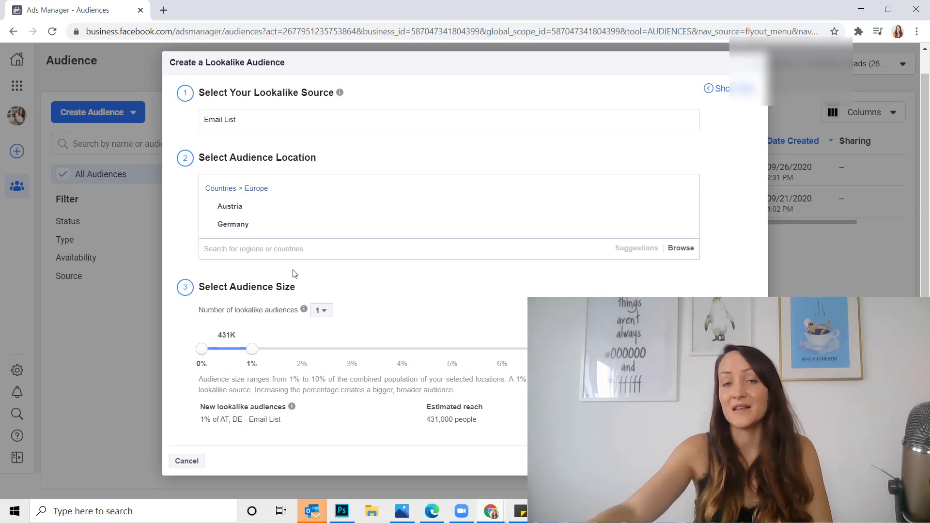
pyautogui.moveTo(260, 351)
pyautogui.mouseDown()
pyautogui.moveTo(703, 349)
pyautogui.moveTo(252, 356)
pyautogui.mouseUp()
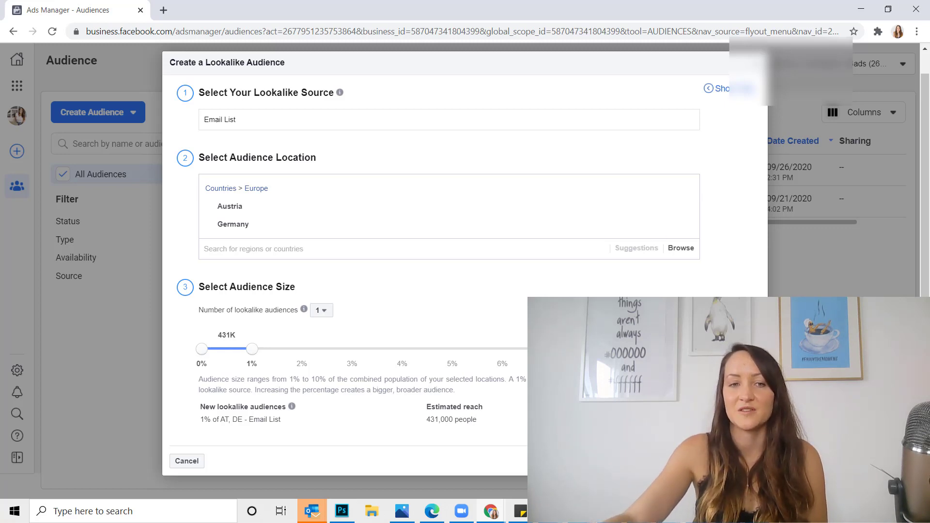
pyautogui.click(727, 460)
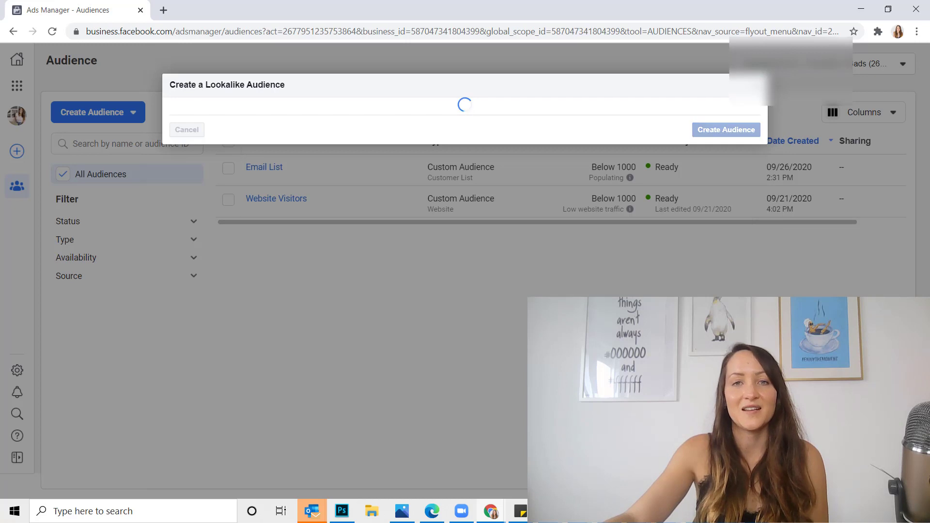